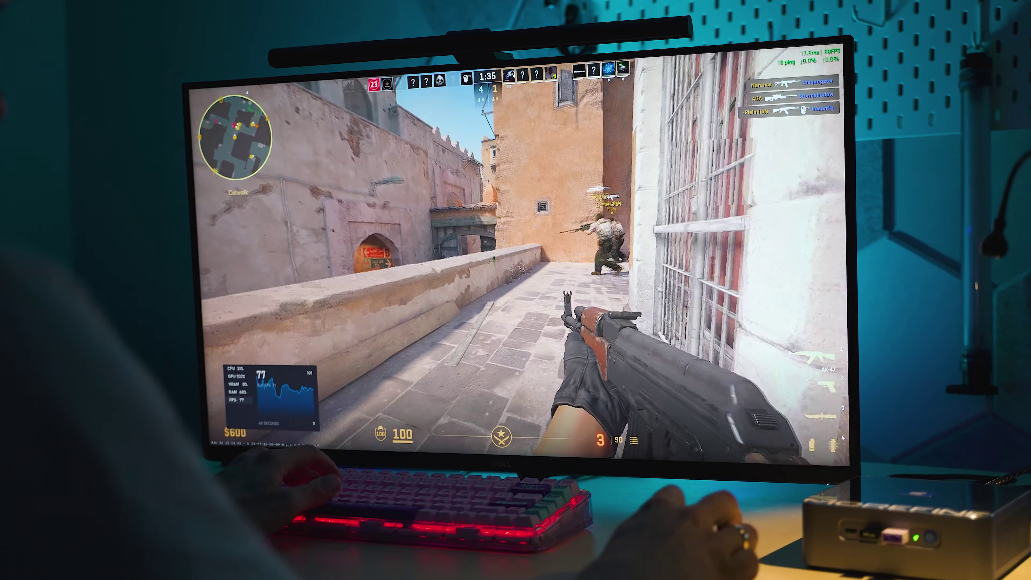
left_click(494, 260)
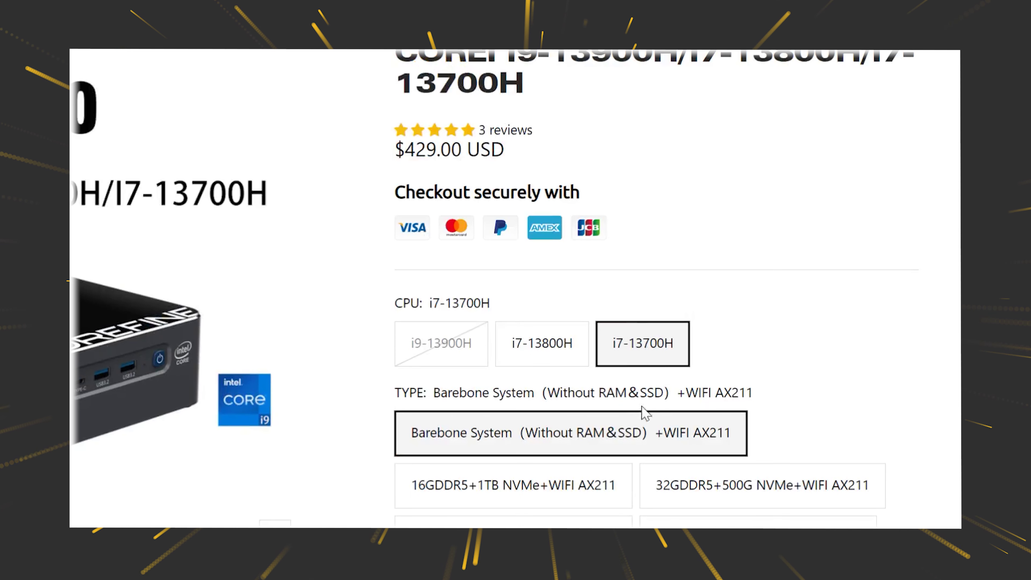
- Select the i9-13900H CPU for the S600 mini PC on the store page and look over its memory and storage configurations
left_click(449, 344)
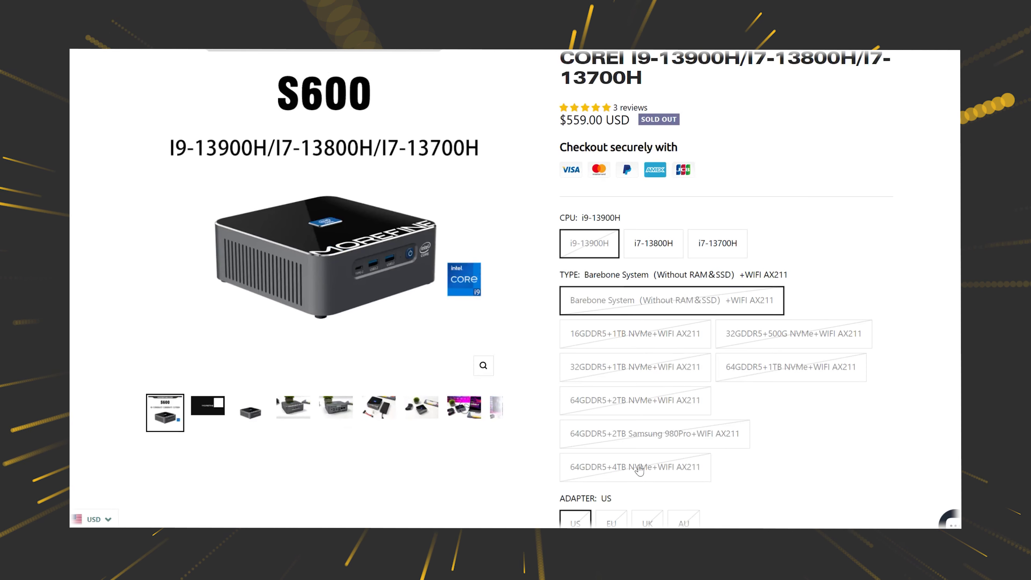
left_click(639, 467)
scroll(742, 318, "up", 1)
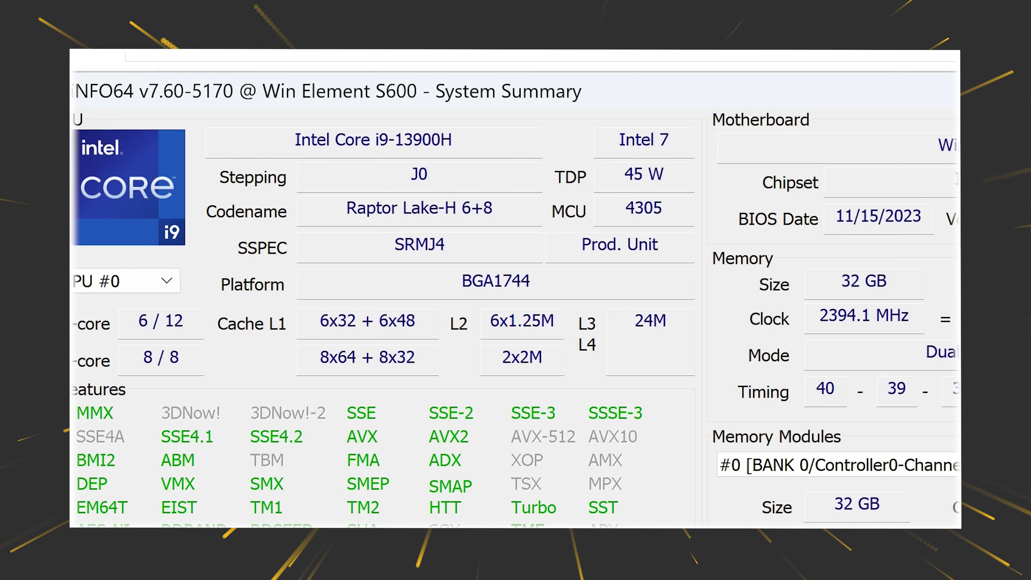
key("alt+Down")
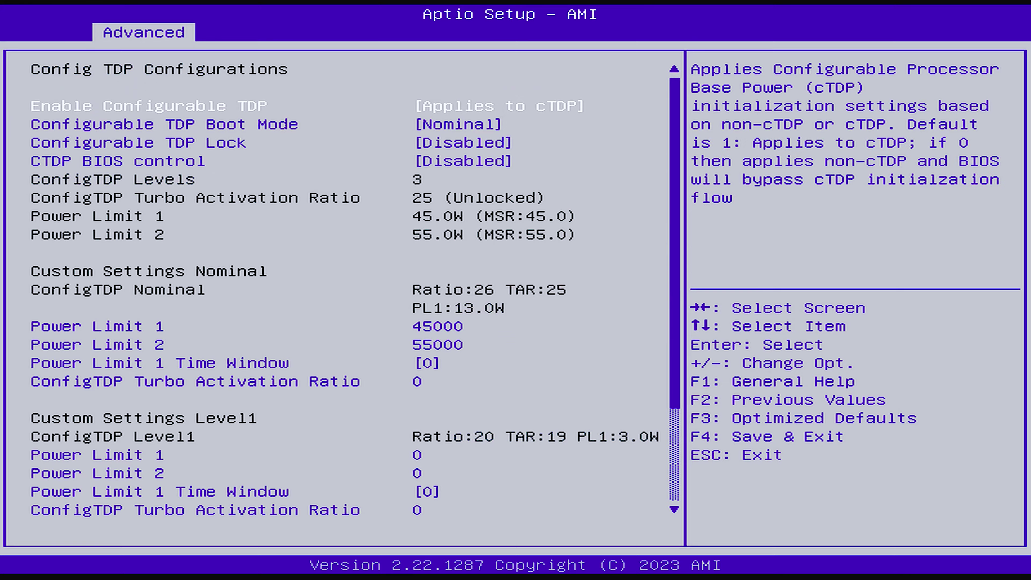
- Look through the configurable TDP options and nominal power limits in the Aptio Setup BIOS
key("Down")
key("Down")
key("Down")
key("Down")
key("Down")
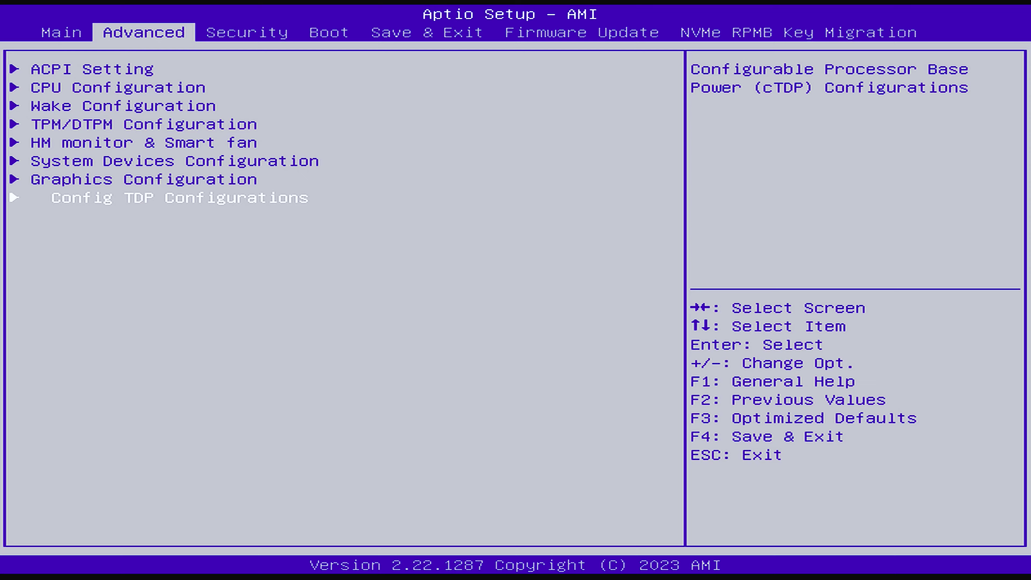
- Open Config TDP Configurations and examine the TDP boot mode, lock, BIOS control and custom power limit settings
key("Return")
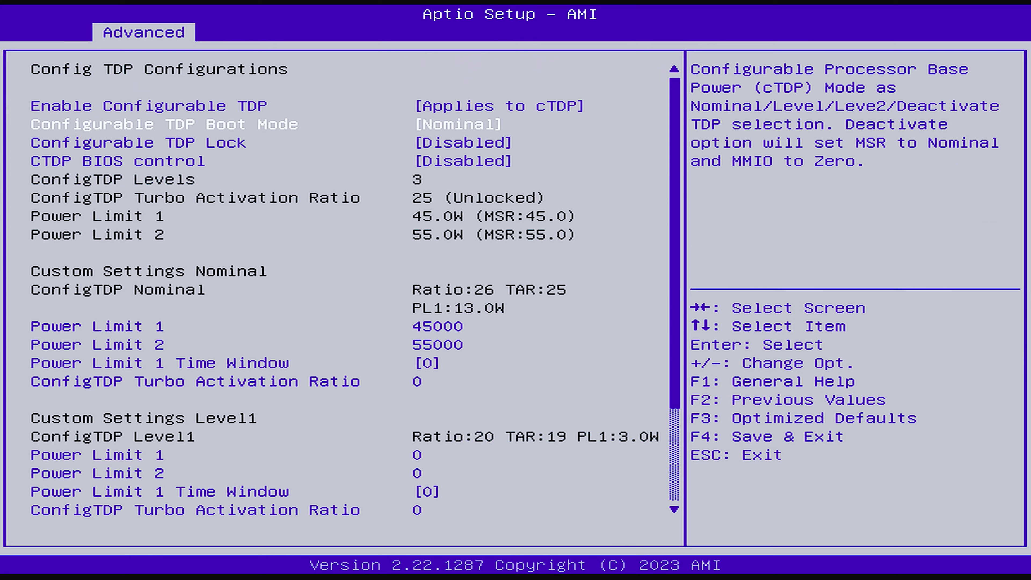
key("Down")
key("Down")
key("Down")
key("Down")
key("Down")
key("Down")
key("Down")
key("Down")
key("Down")
key("Down")
key("Down")
key("Down")
key("Down")
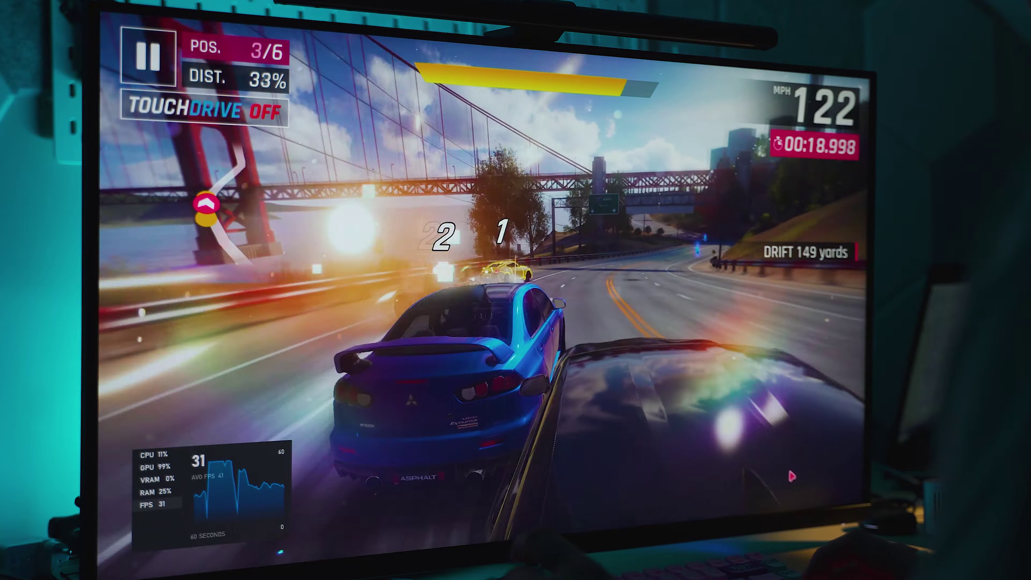
key("space")
key("space")
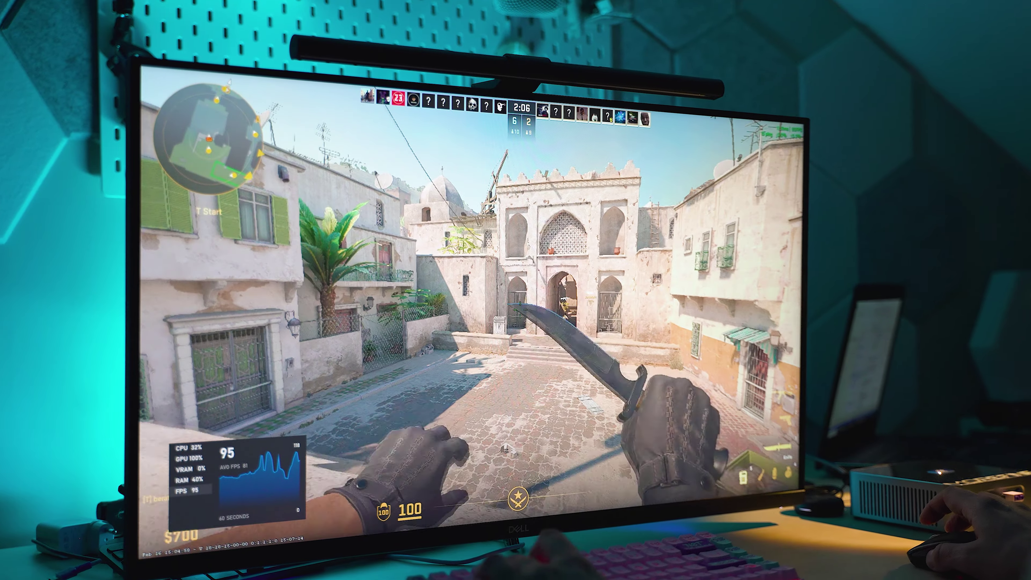
key("w")
key("4")
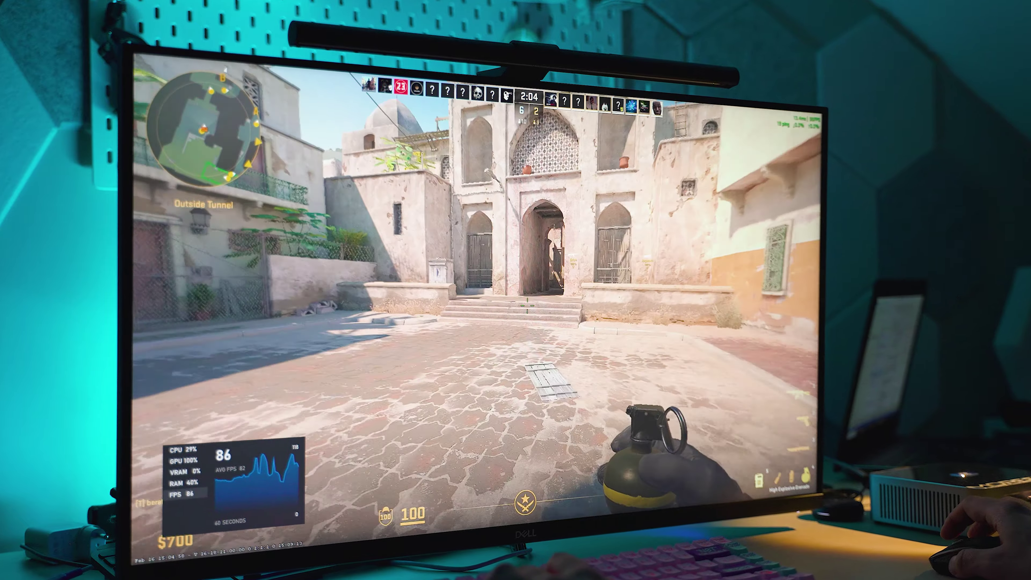
key("4")
key("4")
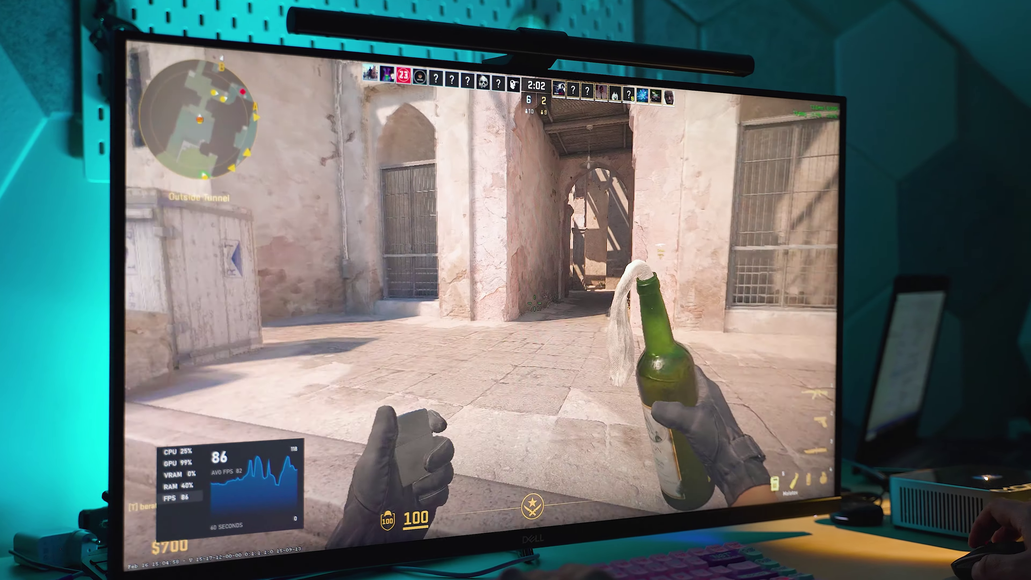
key("5")
key("1")
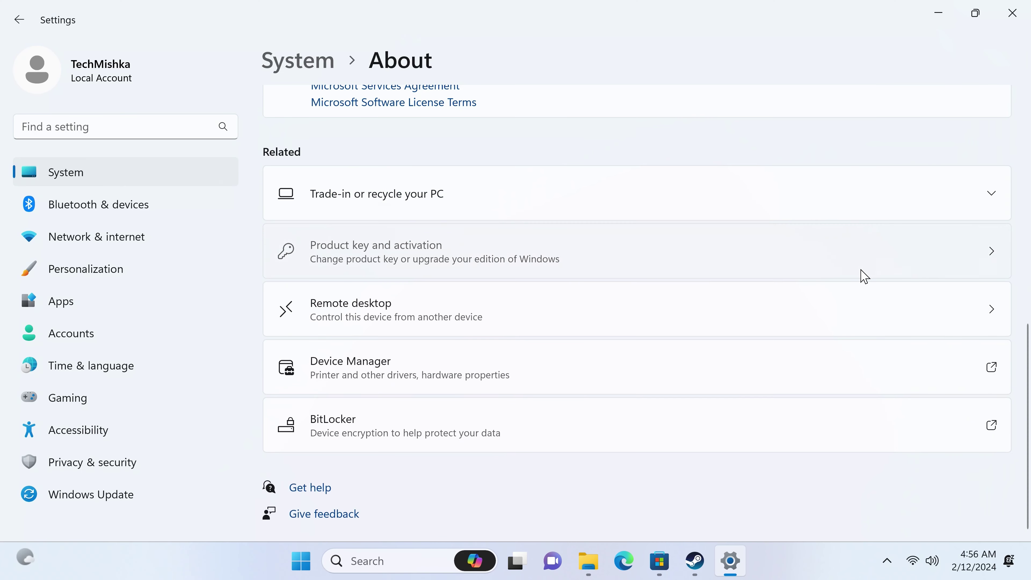
- Open Product key and activation in Windows Settings and check the activation state
left_click(862, 274)
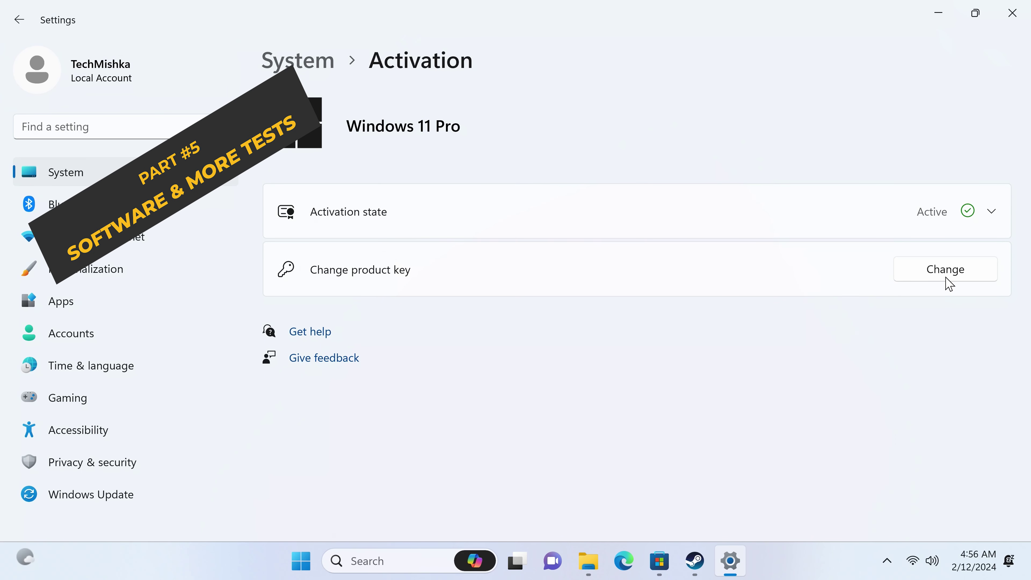
left_click(762, 225)
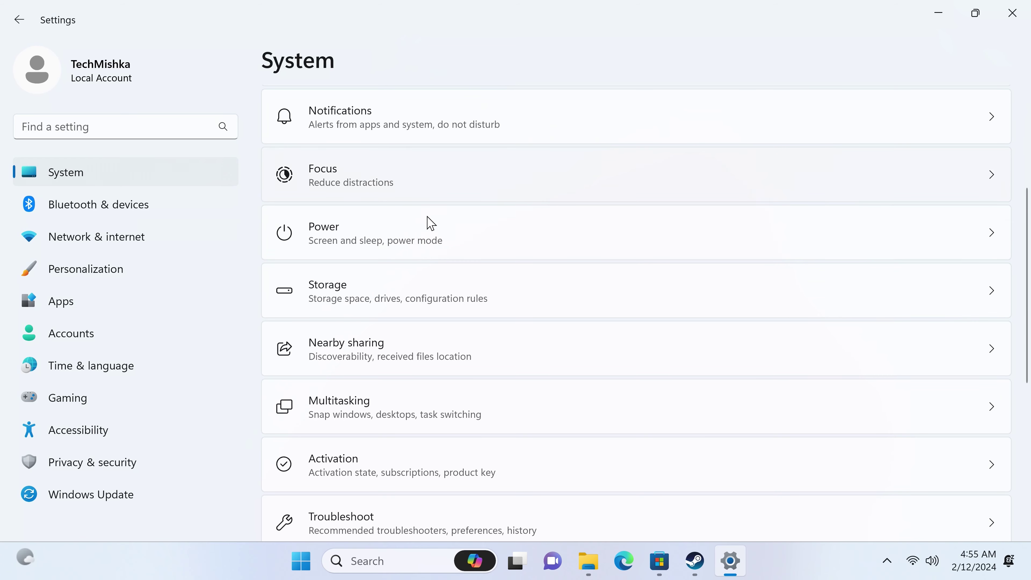
- Open the About page of the System settings to view the device and Windows specifications
scroll(412, 355, "down", 8)
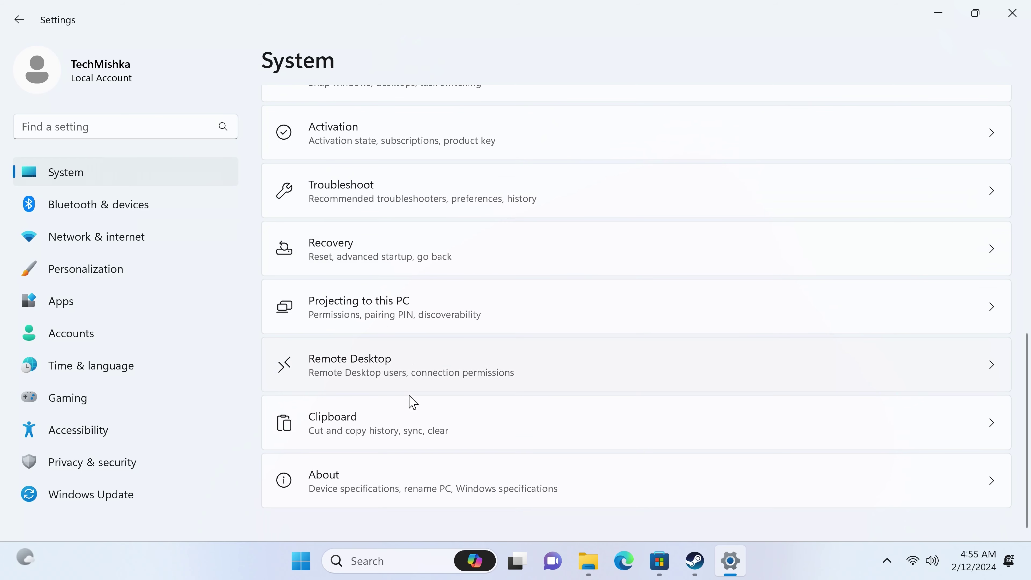
left_click(425, 483)
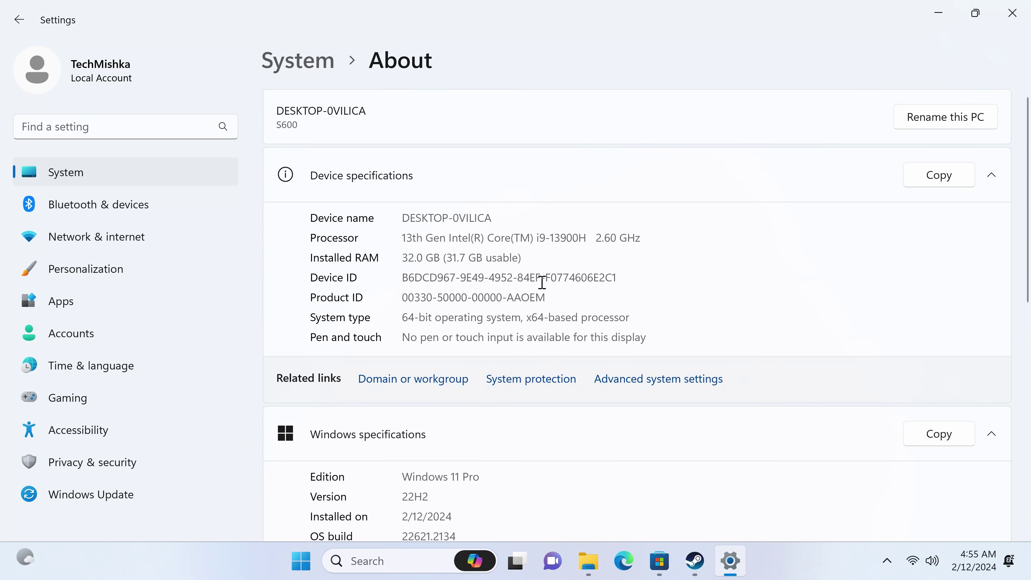